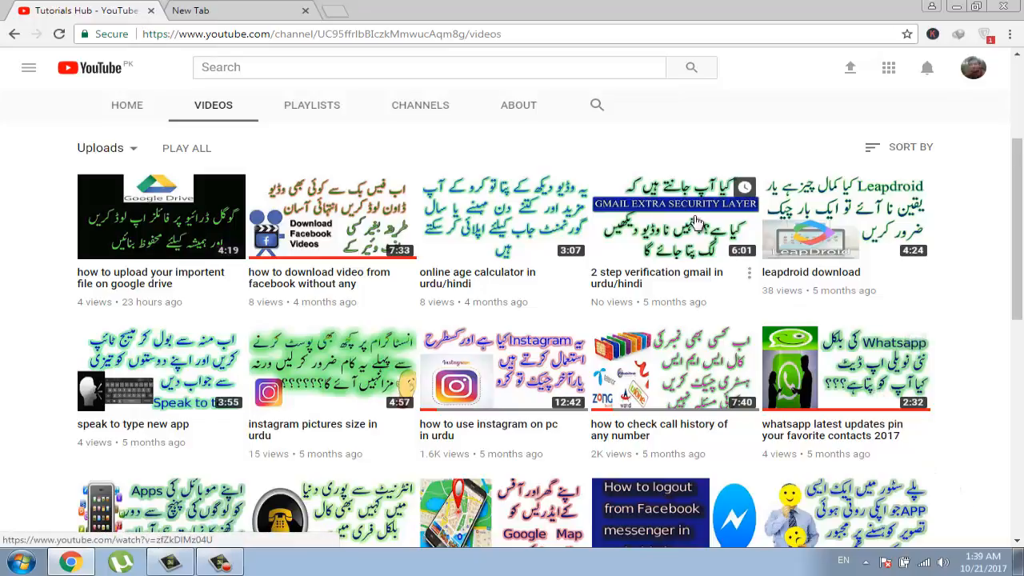
Search Google for "google playstore" in the empty browser tab
{"action": "left_click", "coordinate": [239, 14]}
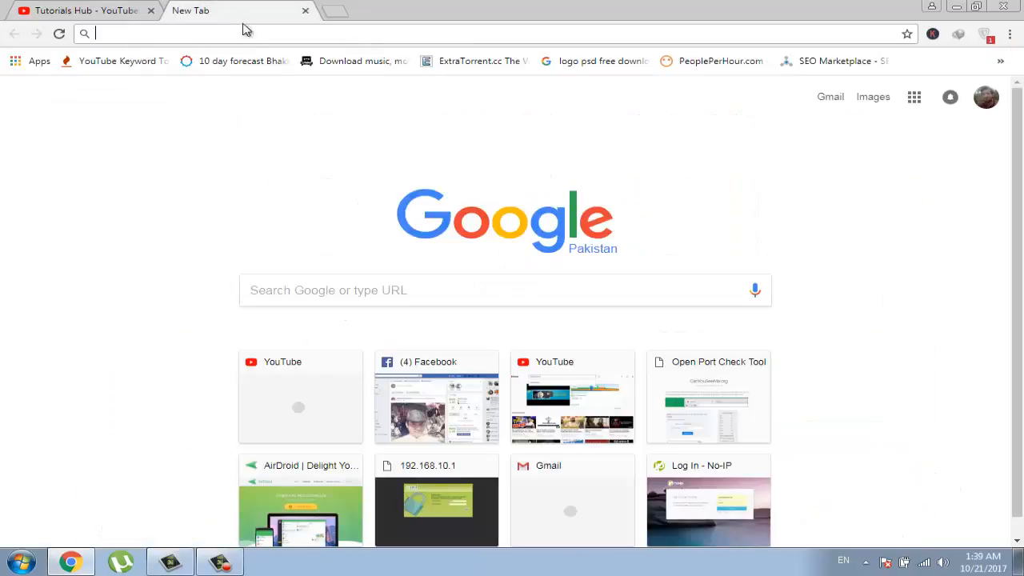
{"action": "left_click", "coordinate": [368, 294]}
{"action": "type", "text": "g"}
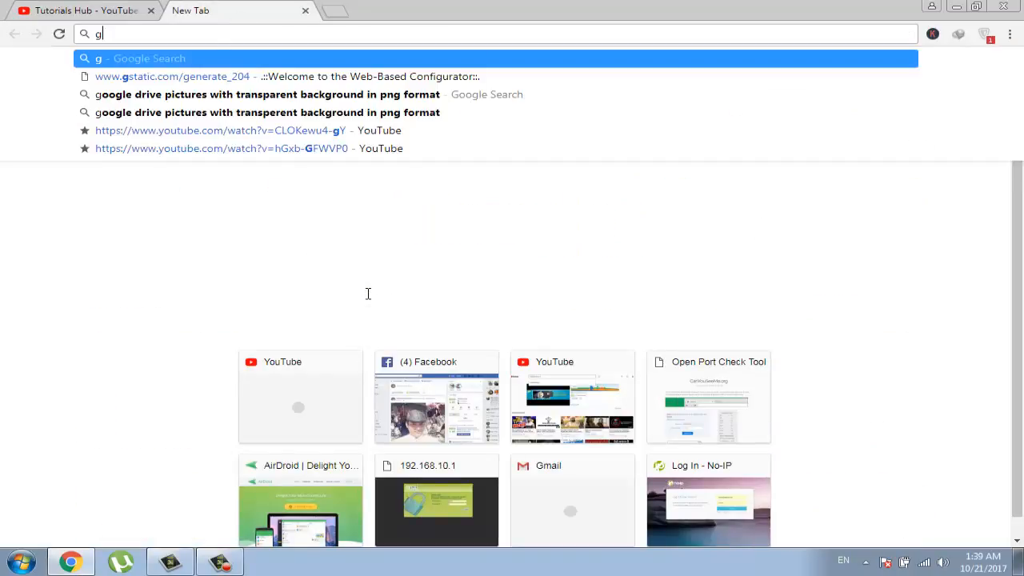
{"action": "type", "text": "oogle "}
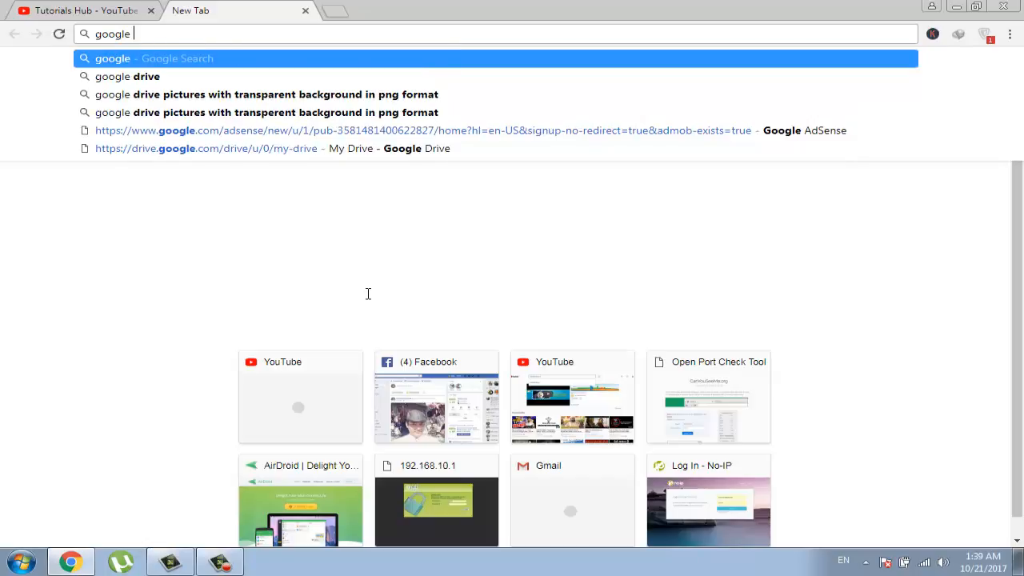
{"action": "type", "text": "play"}
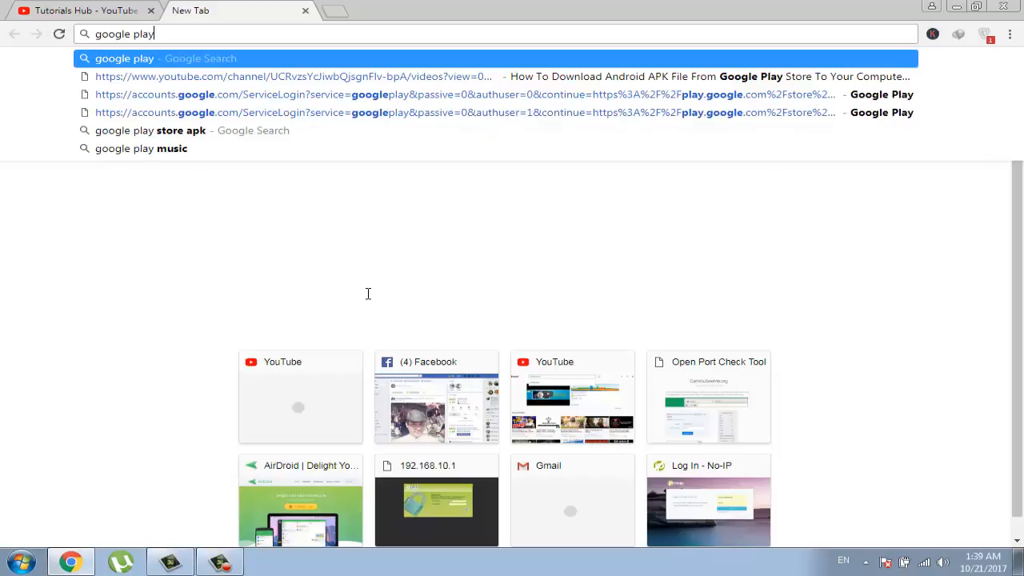
{"action": "type", "text": "sto"}
{"action": "type", "text": "r"}
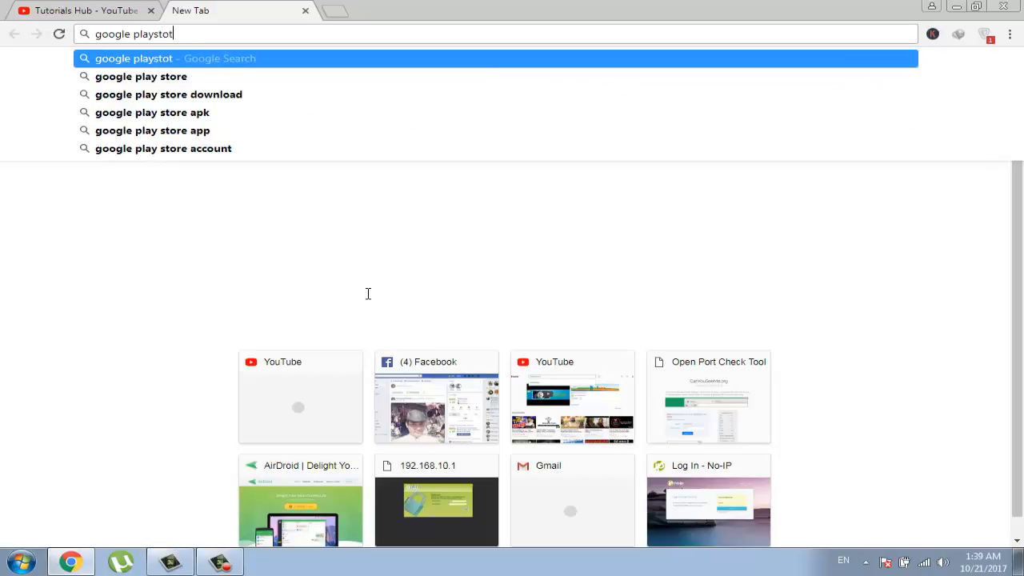
{"action": "key", "text": "BackSpace"}
{"action": "type", "text": "re"}
{"action": "key", "text": "Return"}
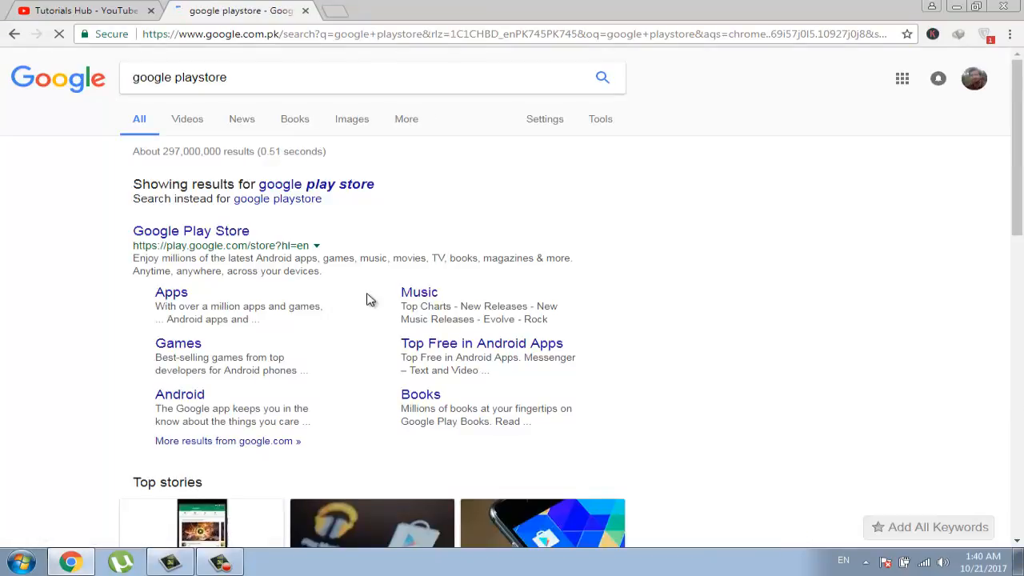
Open the Google Play Store result and go to the Talking Tom Cat app page
{"action": "left_click", "coordinate": [227, 234]}
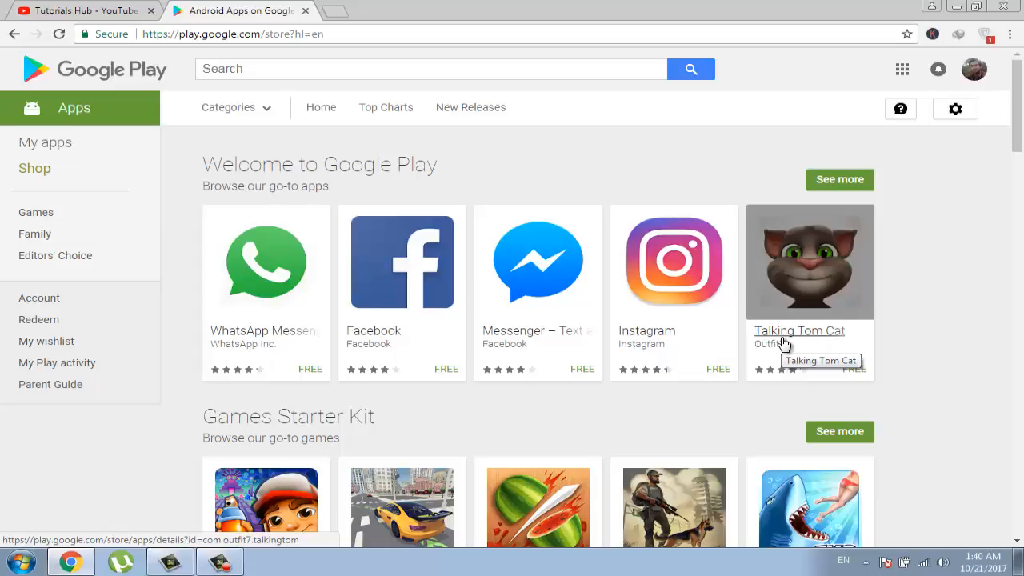
{"action": "left_click", "coordinate": [784, 343]}
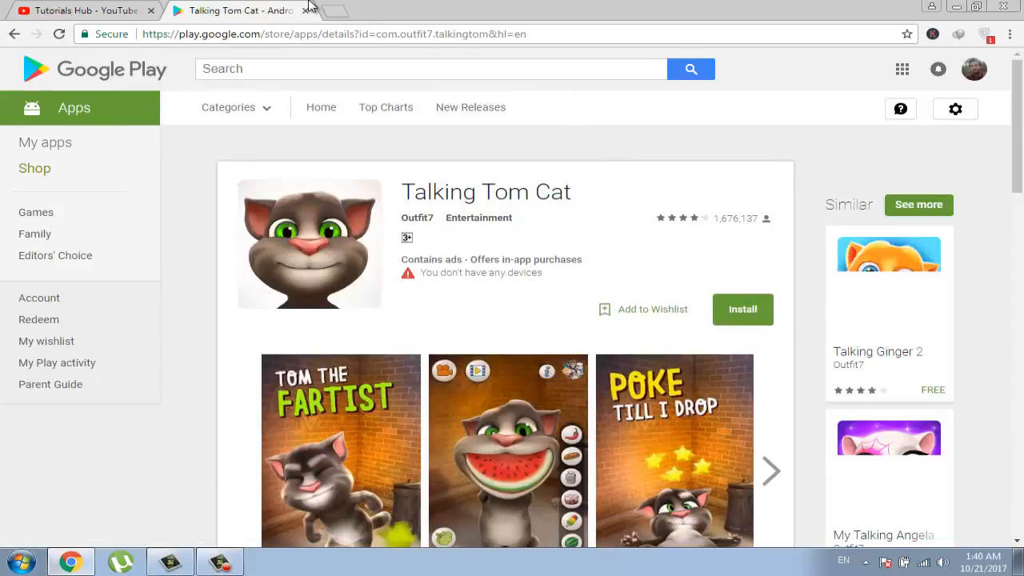
{"action": "left_click", "coordinate": [337, 12]}
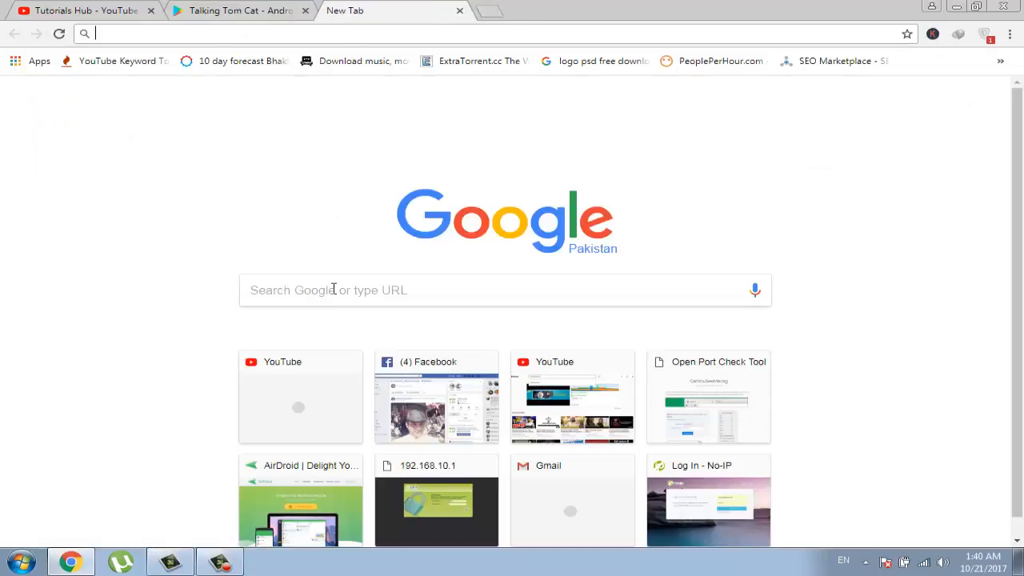
{"action": "left_click", "coordinate": [334, 290]}
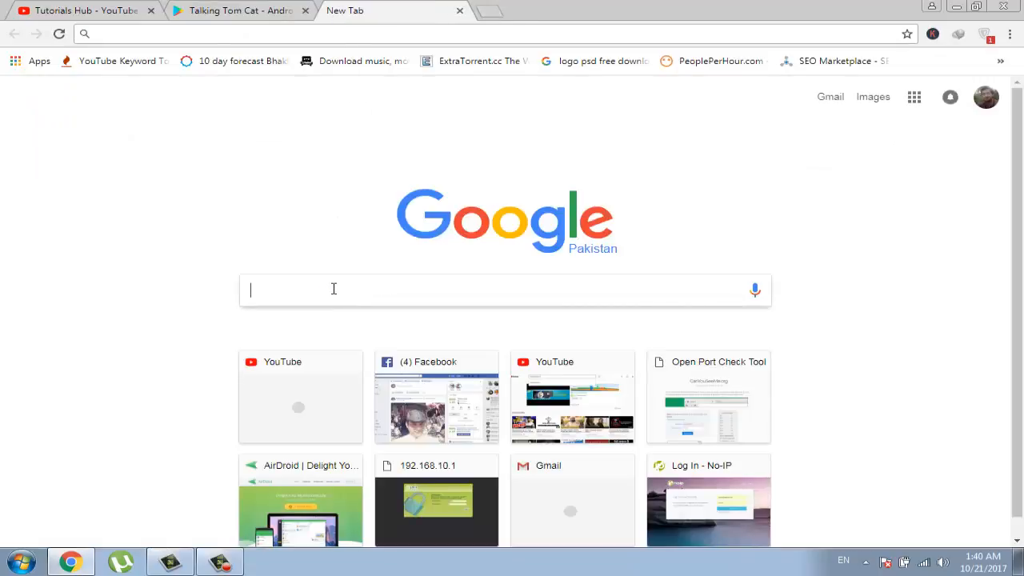
{"action": "type", "text": "e"}
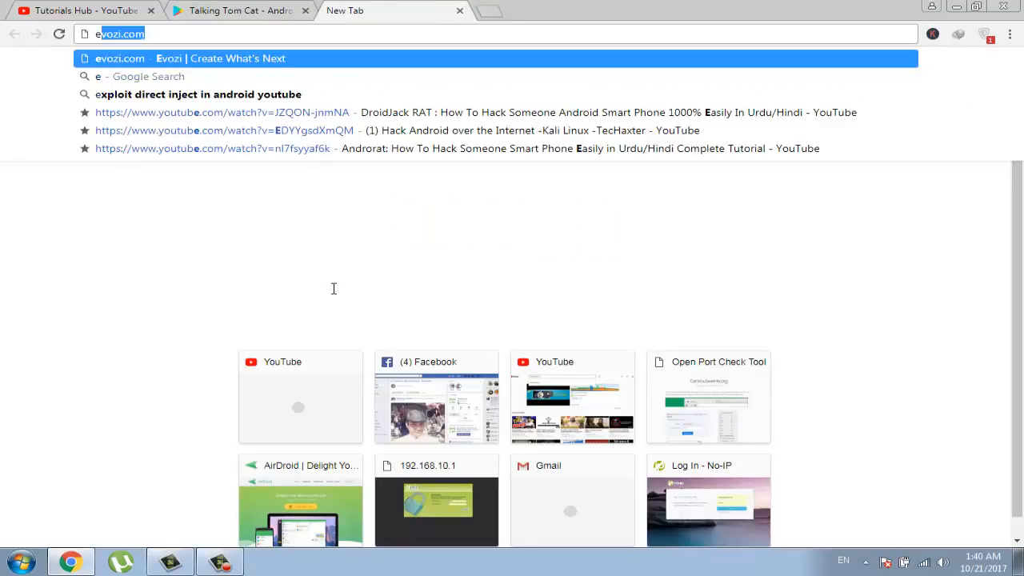
{"action": "type", "text": "v"}
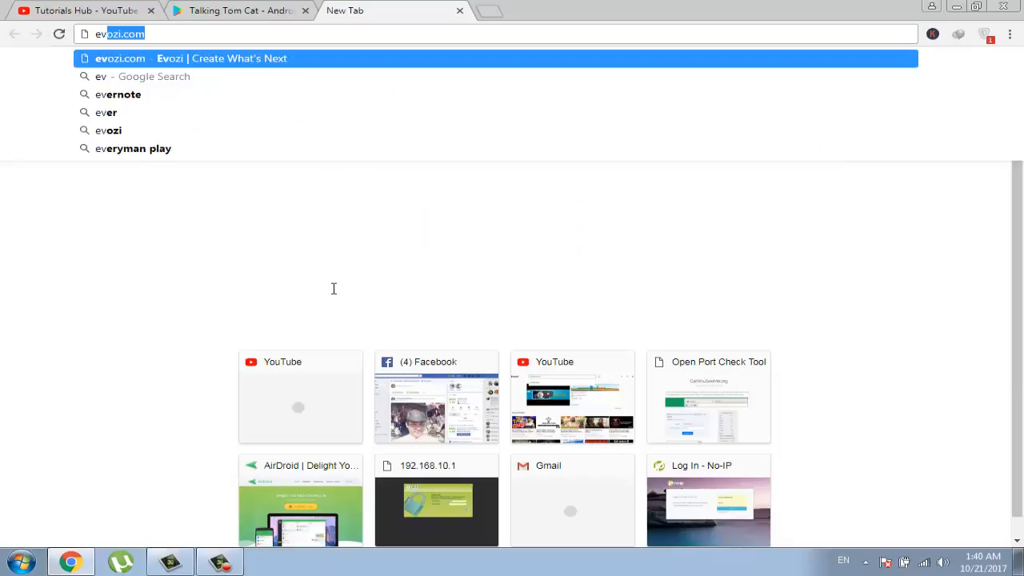
{"action": "key", "text": "End"}
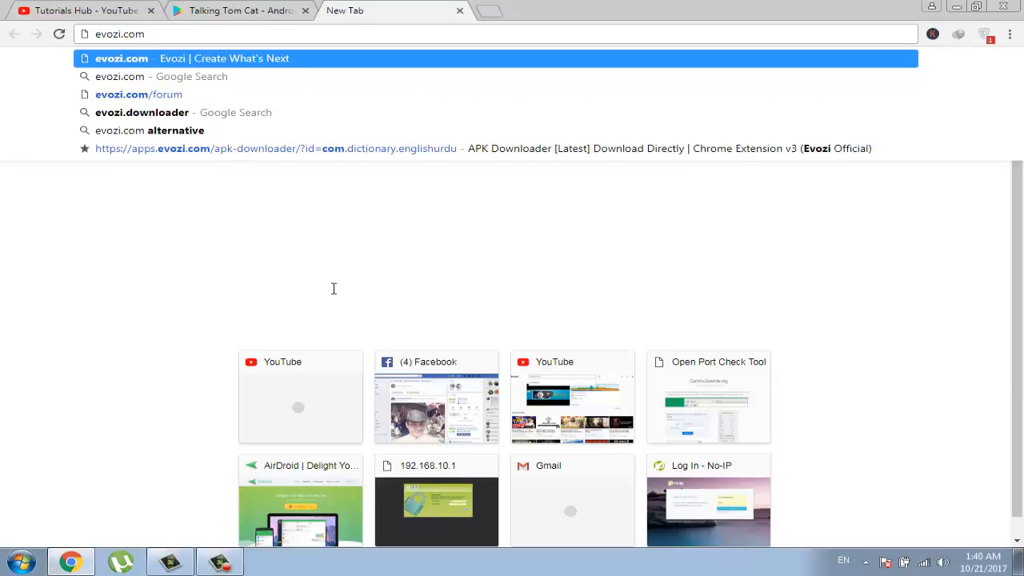
{"action": "key", "text": "Return"}
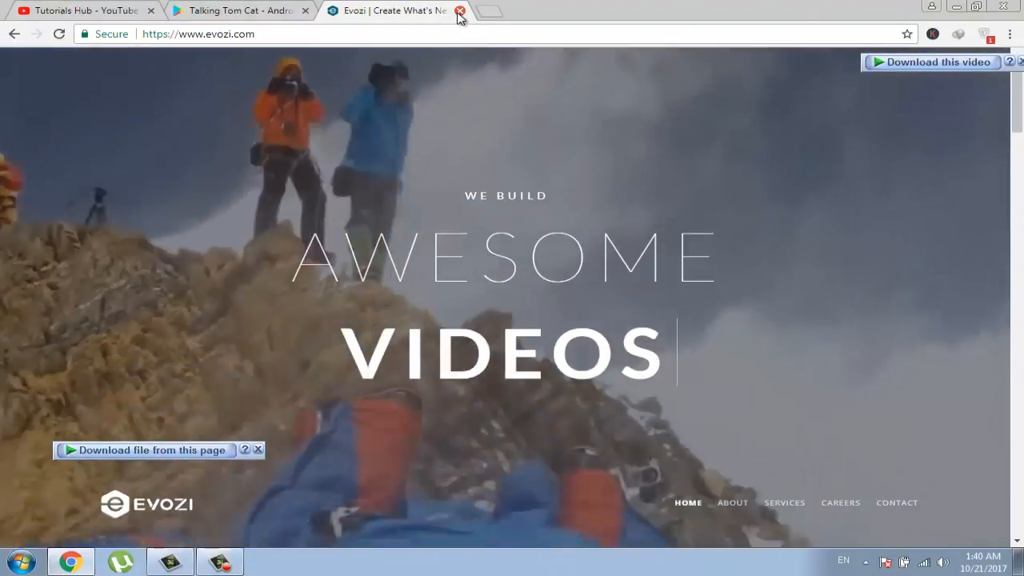
{"action": "left_click", "coordinate": [461, 12]}
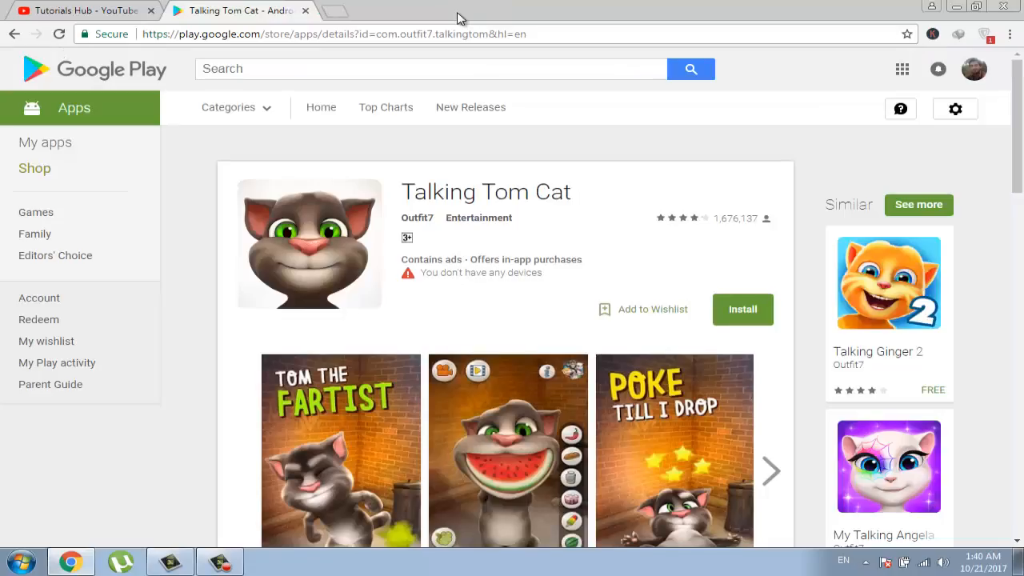
Search Google for "app.evozi" in a new tab and open the APK Downloader page at apps.evozi.com
{"action": "left_click", "coordinate": [342, 11]}
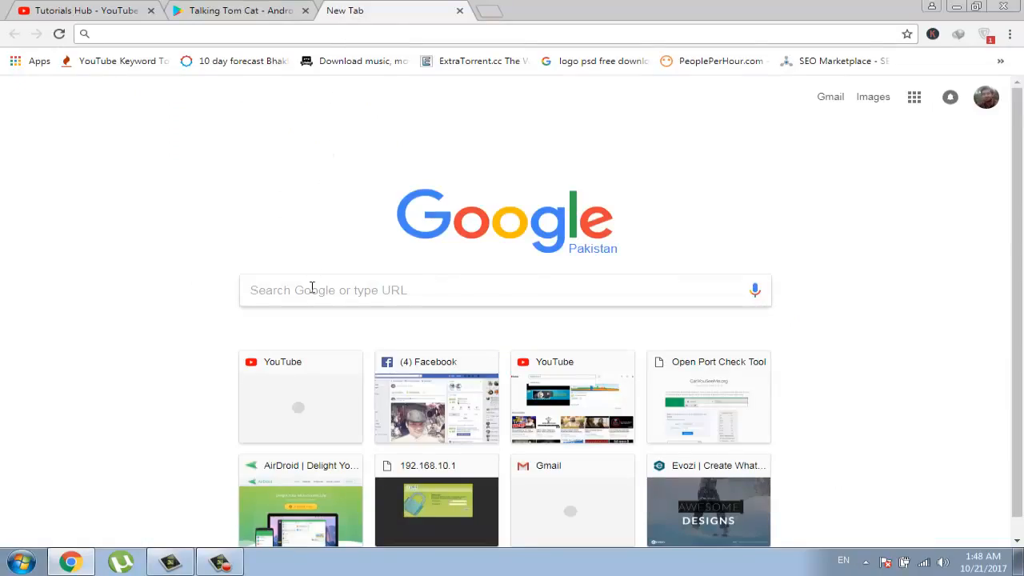
{"action": "left_click", "coordinate": [312, 287]}
{"action": "type", "text": "aoo"}
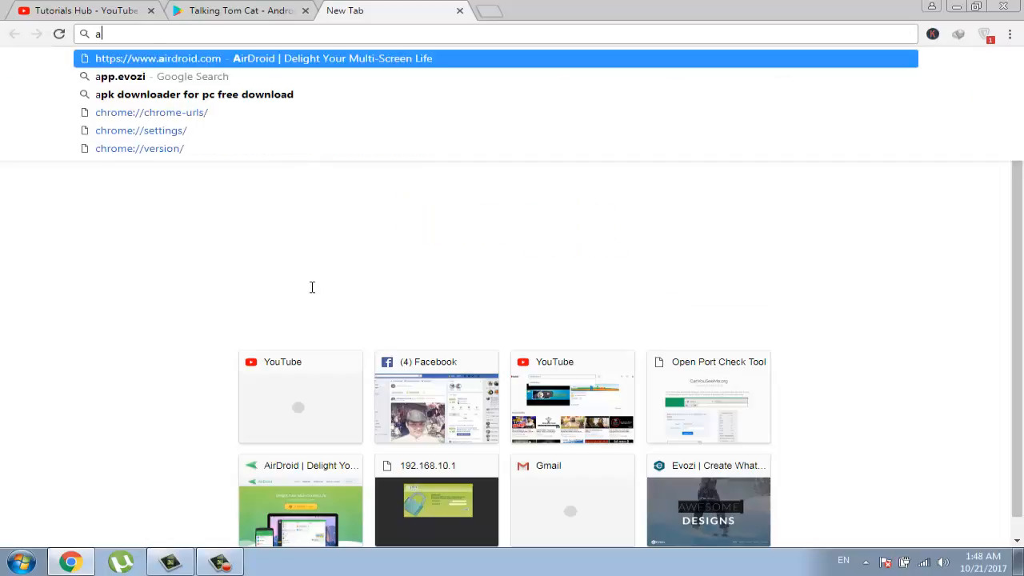
{"action": "key", "text": "BackSpace"}
{"action": "key", "text": "BackSpace"}
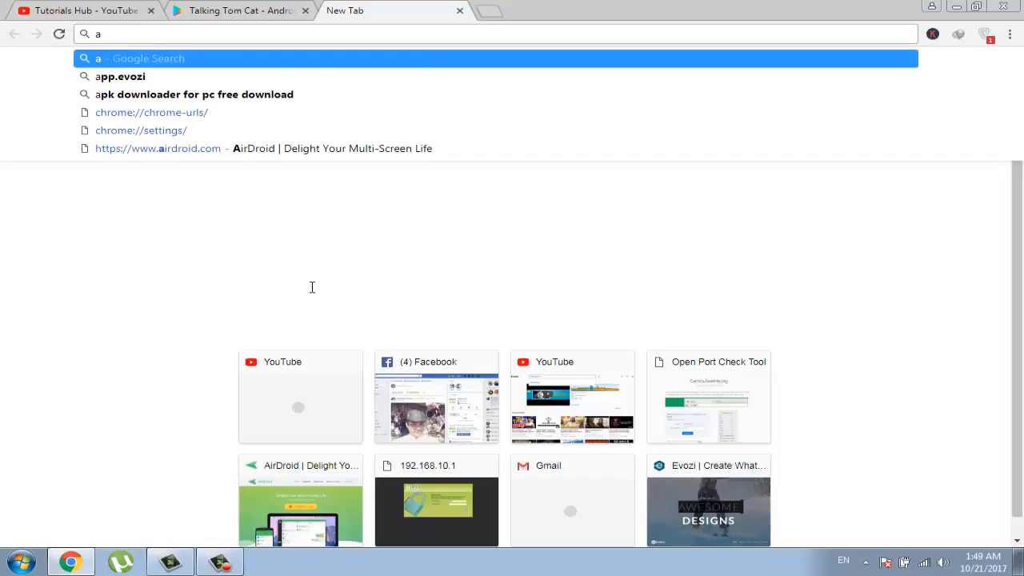
{"action": "type", "text": "p"}
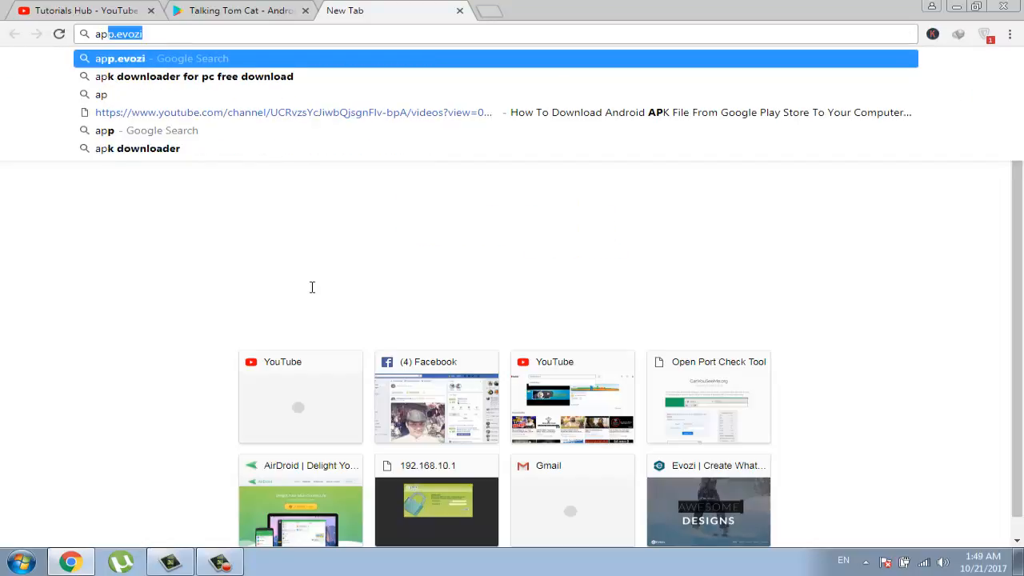
{"action": "type", "text": "p.evozi"}
{"action": "key", "text": "Return"}
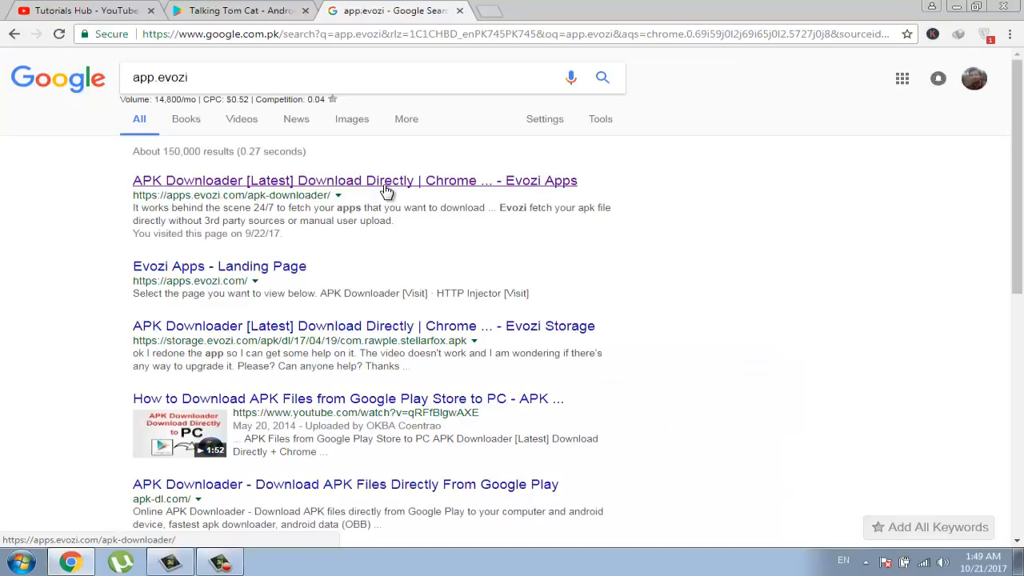
{"action": "left_click", "coordinate": [386, 190]}
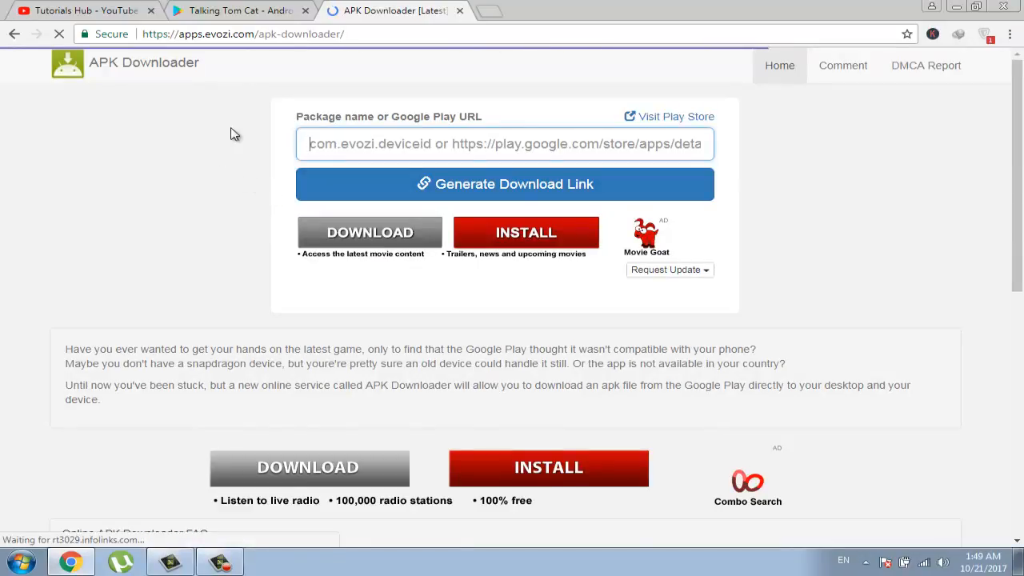
Copy the full Google Play URL of the Talking Tom Cat app page
{"action": "left_click", "coordinate": [234, 11]}
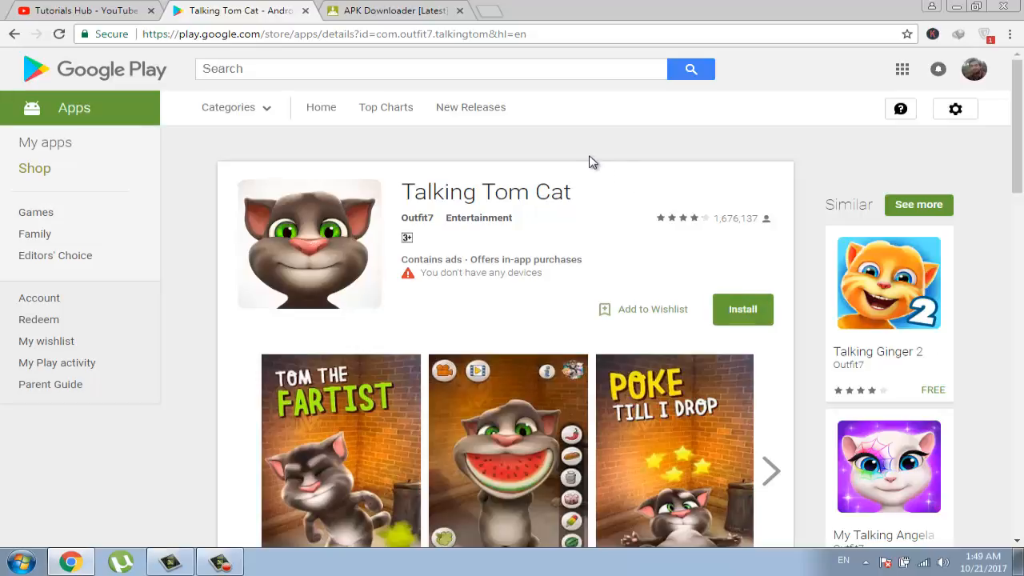
{"action": "left_click", "coordinate": [541, 34]}
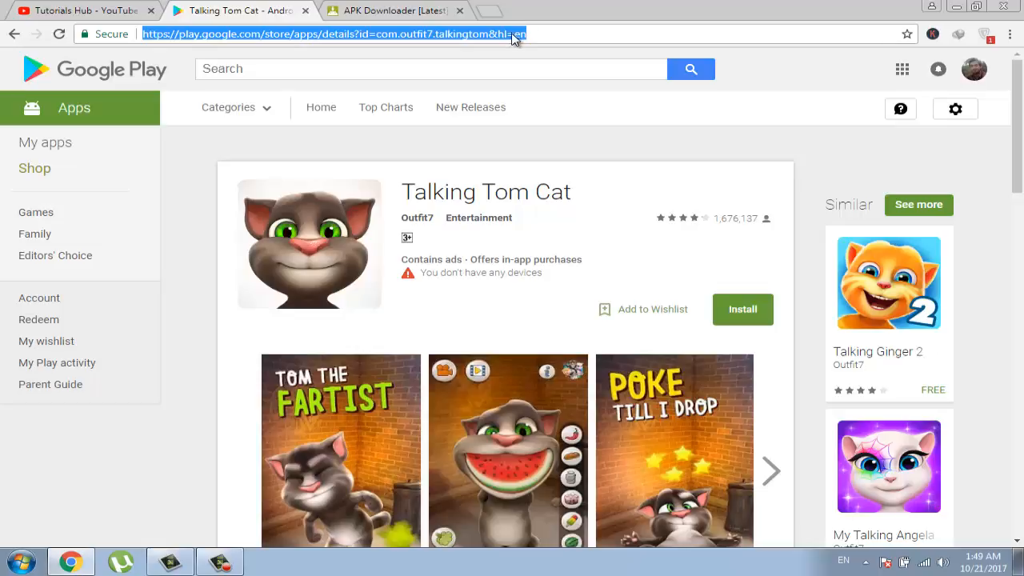
{"action": "right_click", "coordinate": [513, 40]}
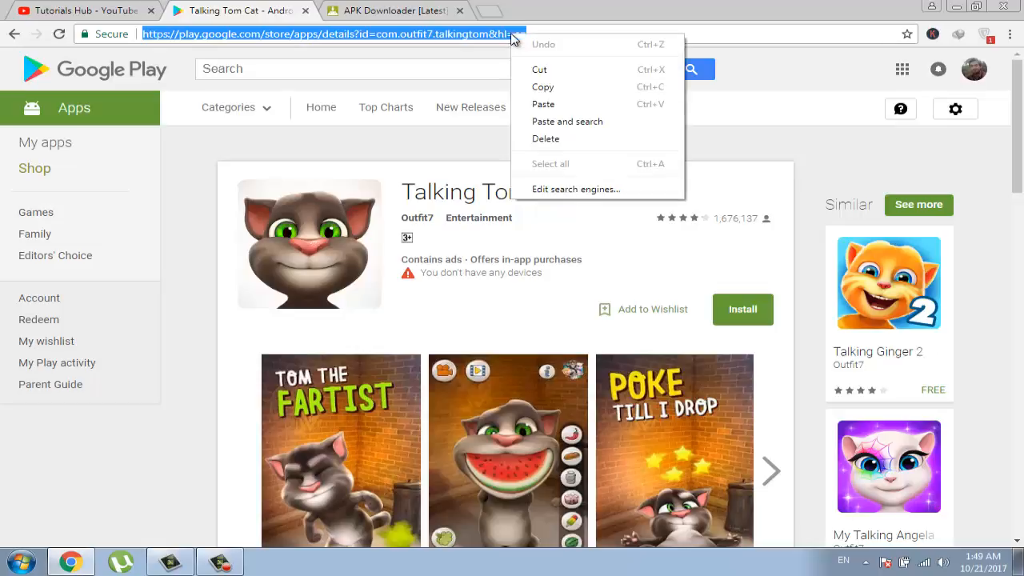
{"action": "left_click", "coordinate": [536, 89]}
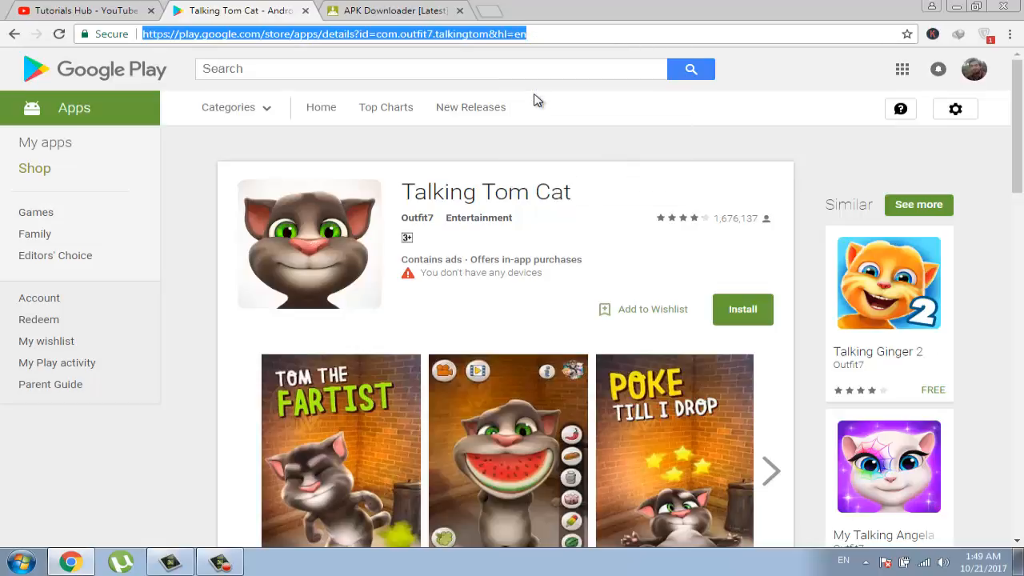
Paste the copied Google Play URL into APK Downloader and generate the download link for com.outfit7.talkingtom
{"action": "left_click", "coordinate": [430, 12]}
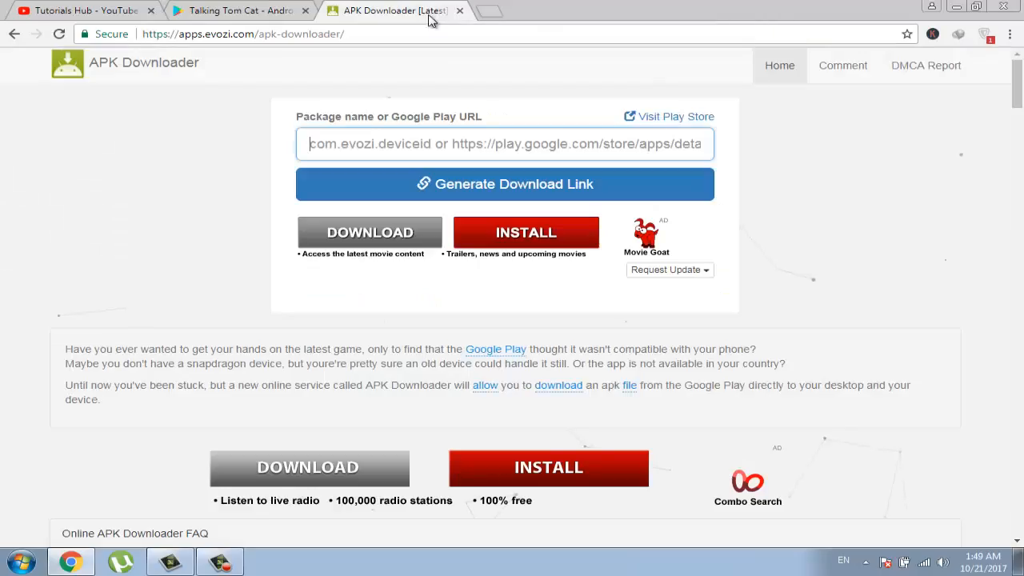
{"action": "right_click", "coordinate": [420, 149]}
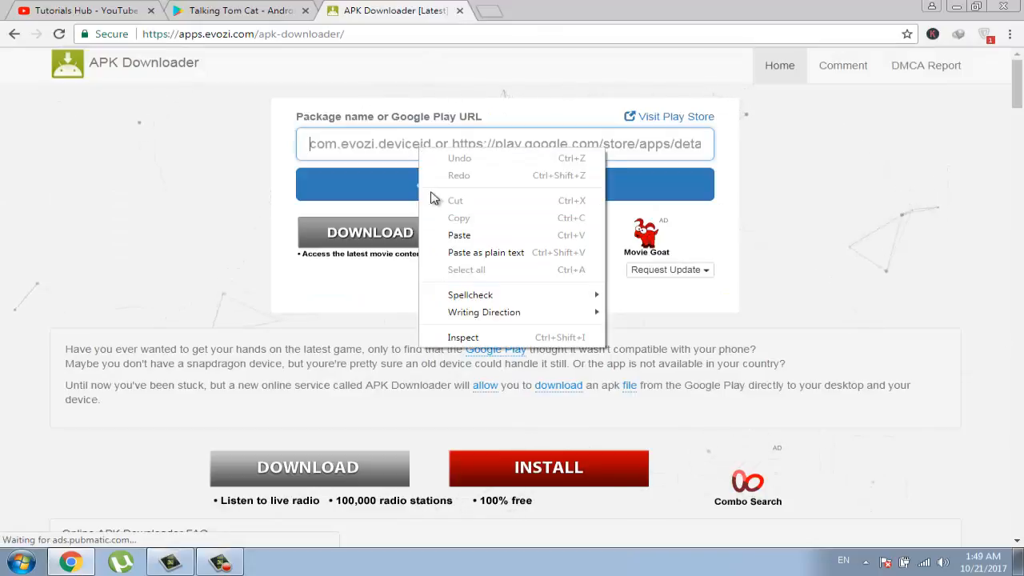
{"action": "left_click", "coordinate": [457, 235]}
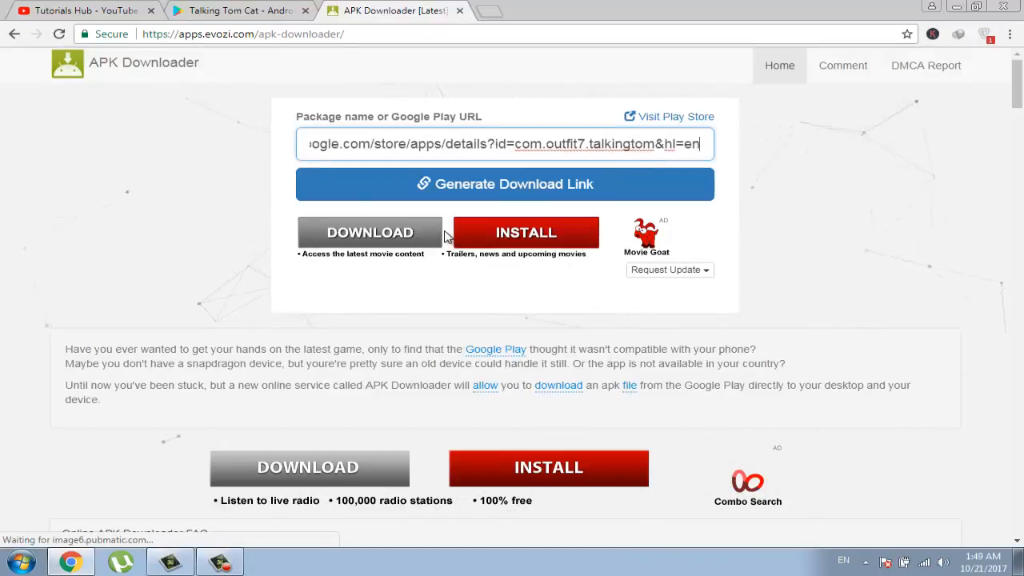
{"action": "left_click", "coordinate": [461, 197]}
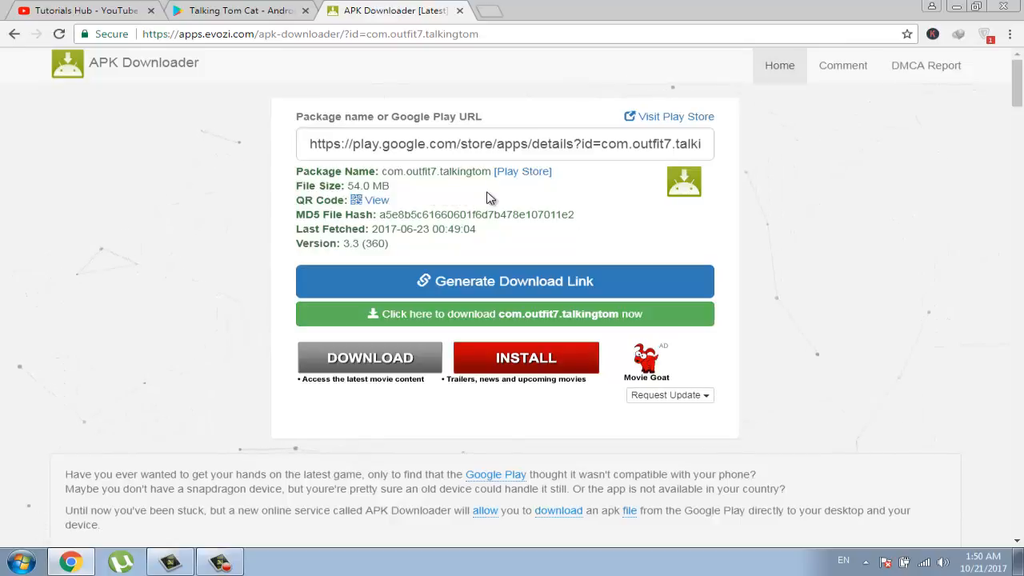
{"action": "left_click", "coordinate": [534, 323]}
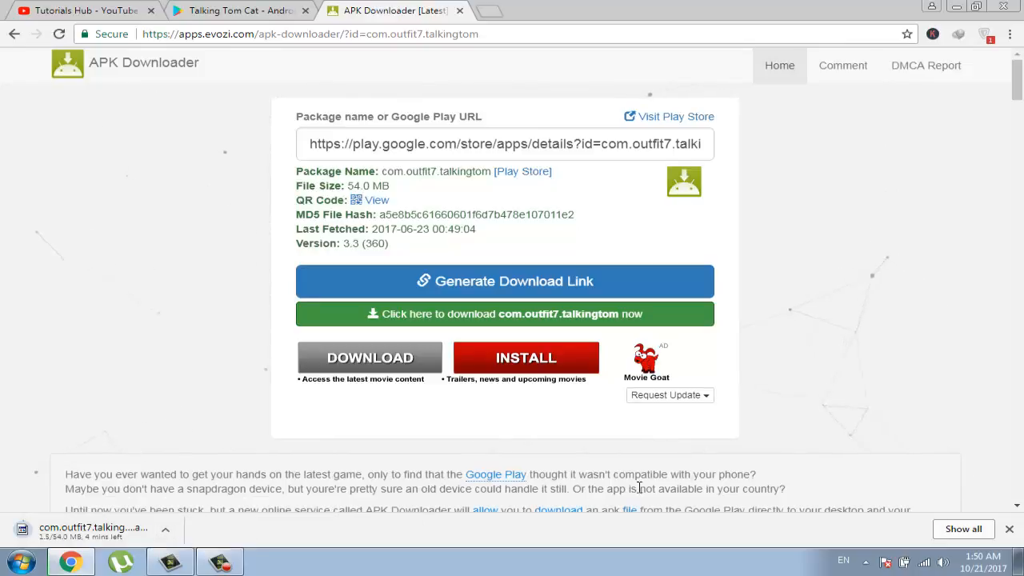
{"action": "left_click", "coordinate": [963, 529]}
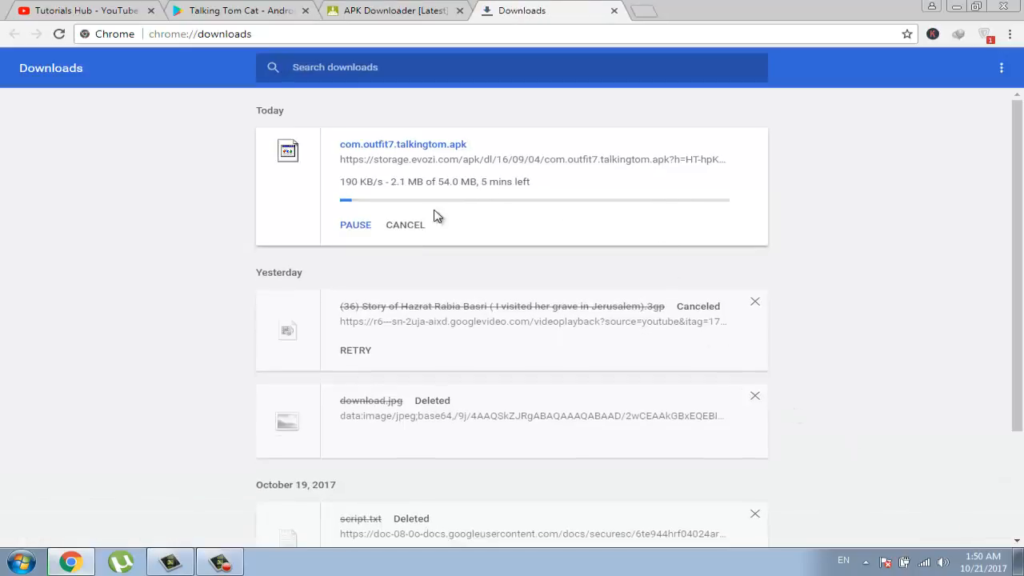
{"action": "left_click", "coordinate": [405, 225]}
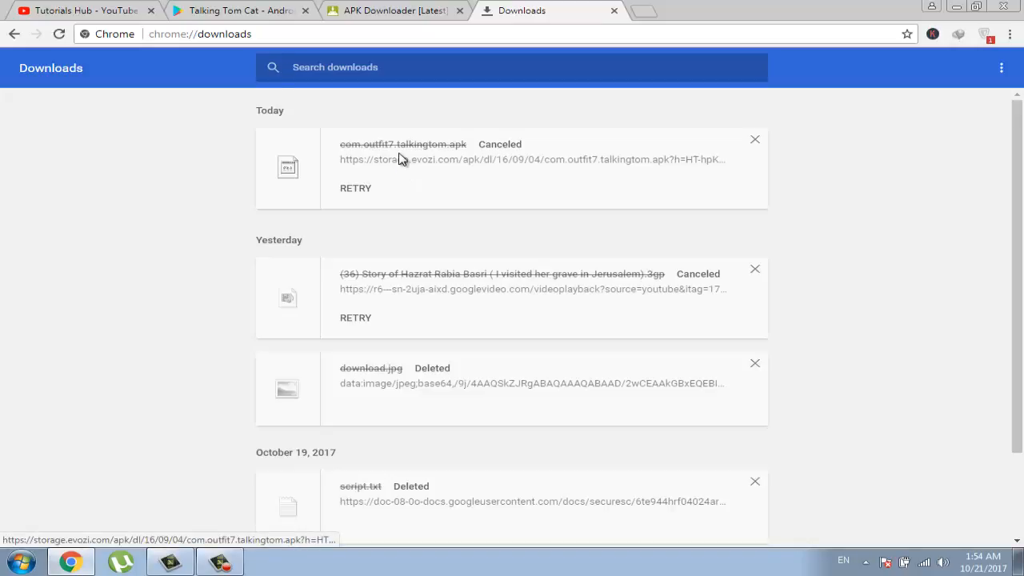
Start the com.outfit7.talkingtom download from the APK Downloader page and show its progress in the browser's downloads list
{"action": "left_click", "coordinate": [383, 9]}
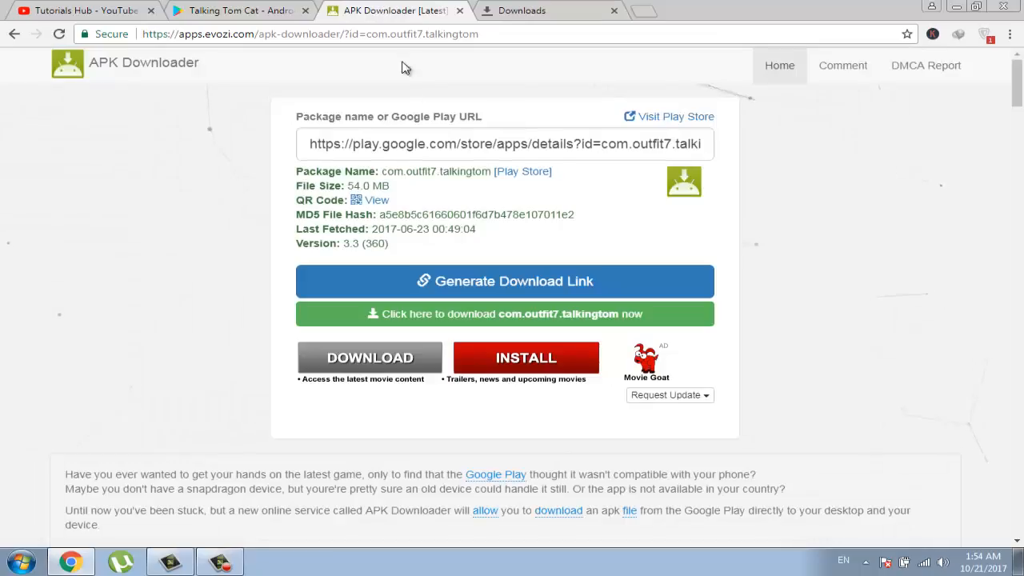
{"action": "left_click", "coordinate": [406, 320]}
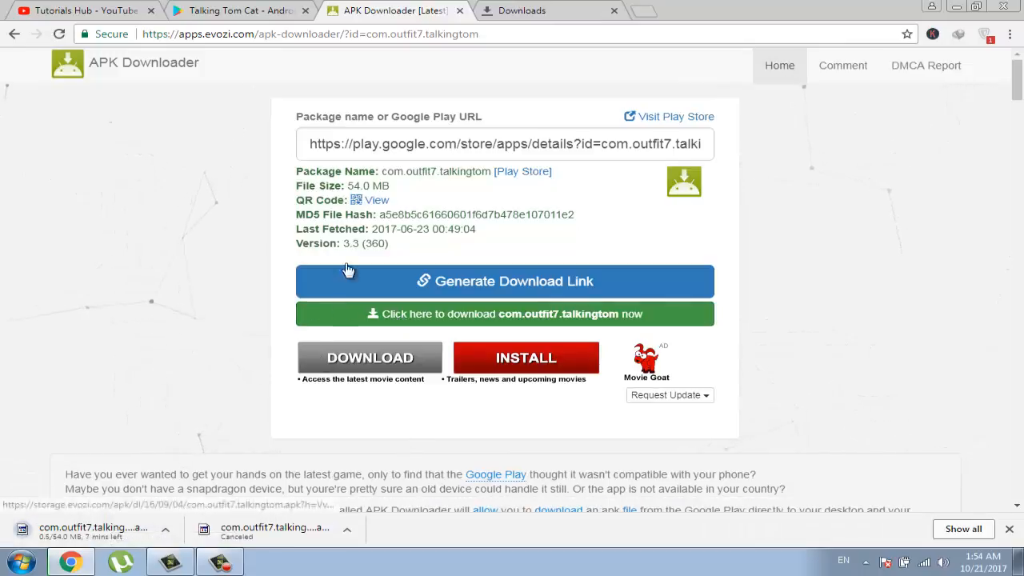
{"action": "left_click", "coordinate": [520, 10]}
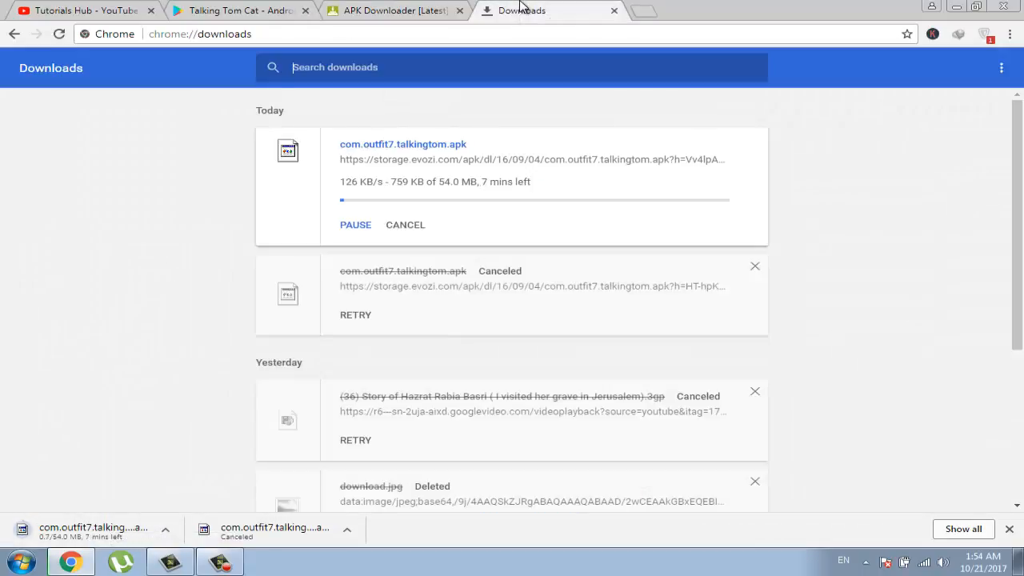
Start downloading com.outfit7.talkingtom.apk with IDM, using the General category and the Downloads folder
{"action": "right_click", "coordinate": [417, 166]}
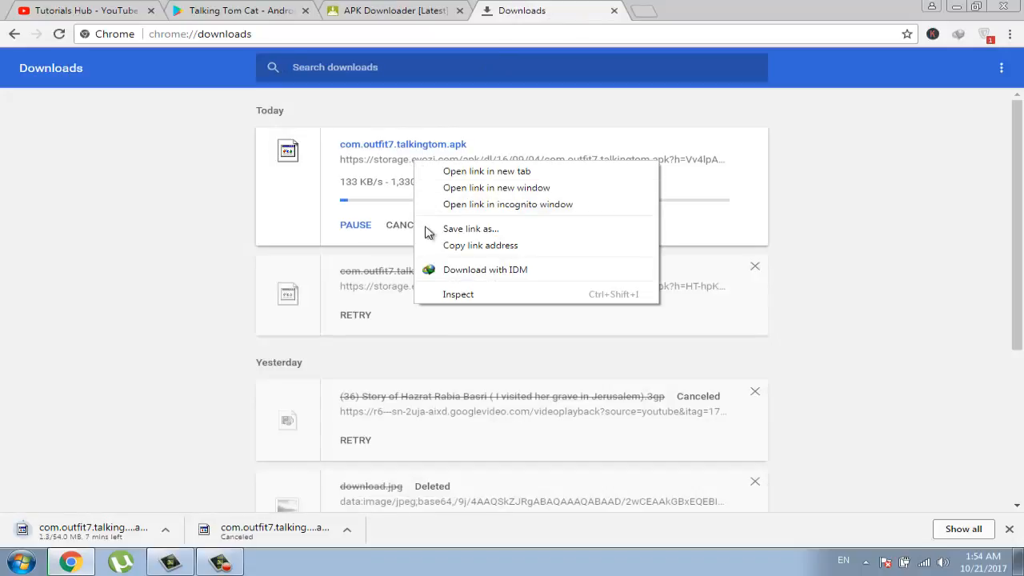
{"action": "left_click", "coordinate": [434, 270]}
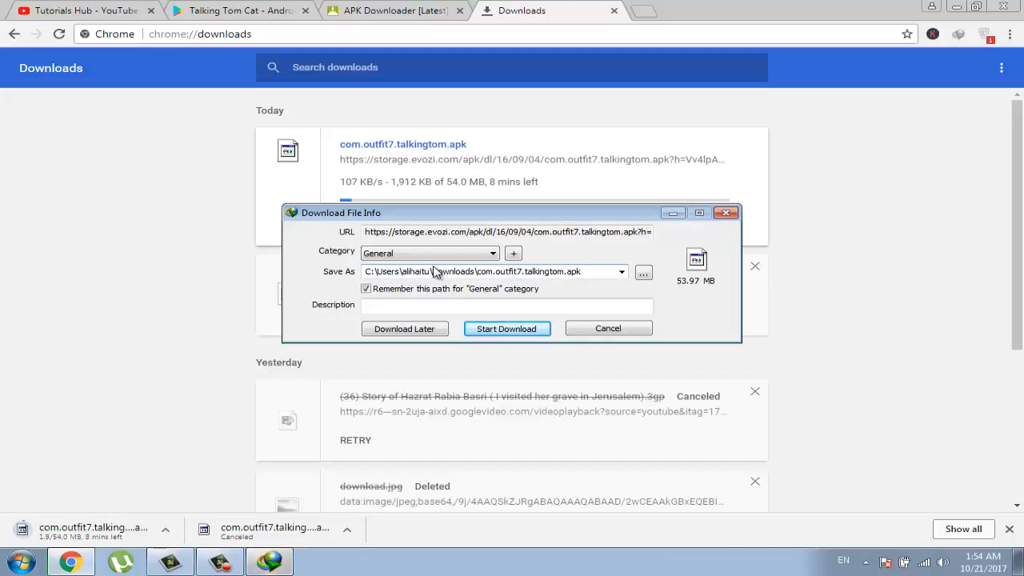
{"action": "left_click", "coordinate": [498, 329]}
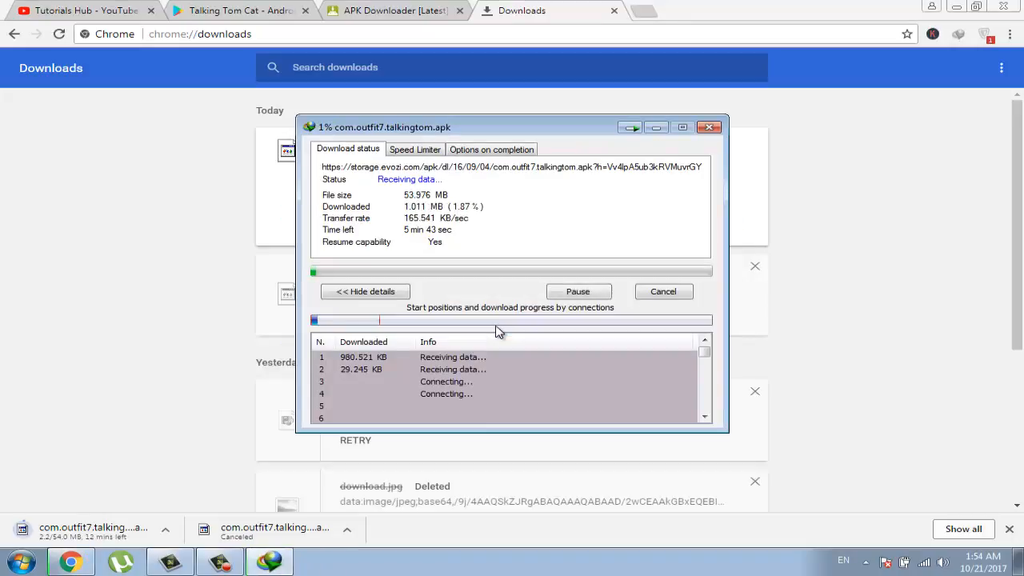
Pause the IDM transfer and minimize its window, and cancel the browser's own active download of com.outfit7.talkingtom.apk
{"action": "left_click", "coordinate": [578, 293]}
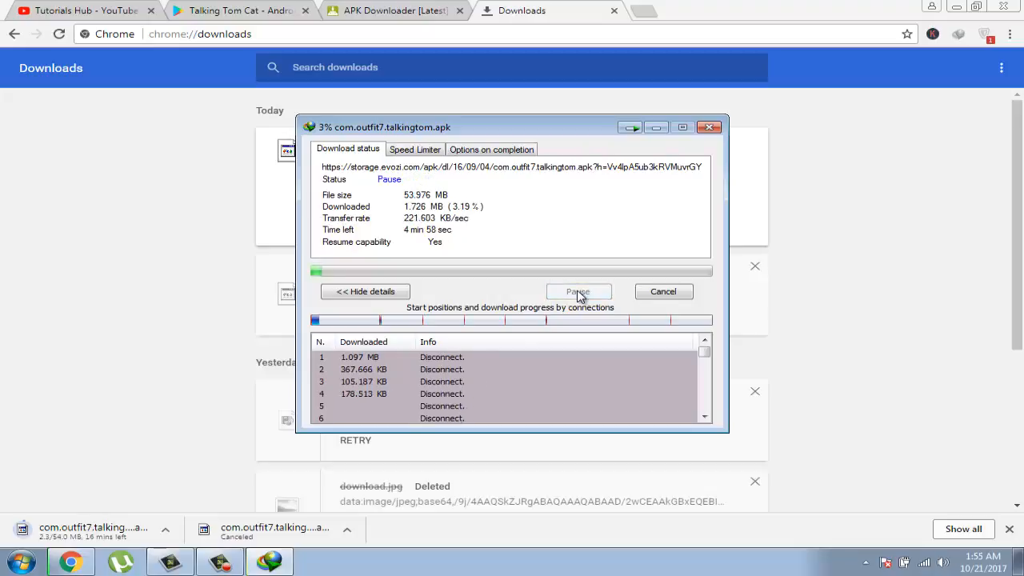
{"action": "left_click", "coordinate": [655, 128]}
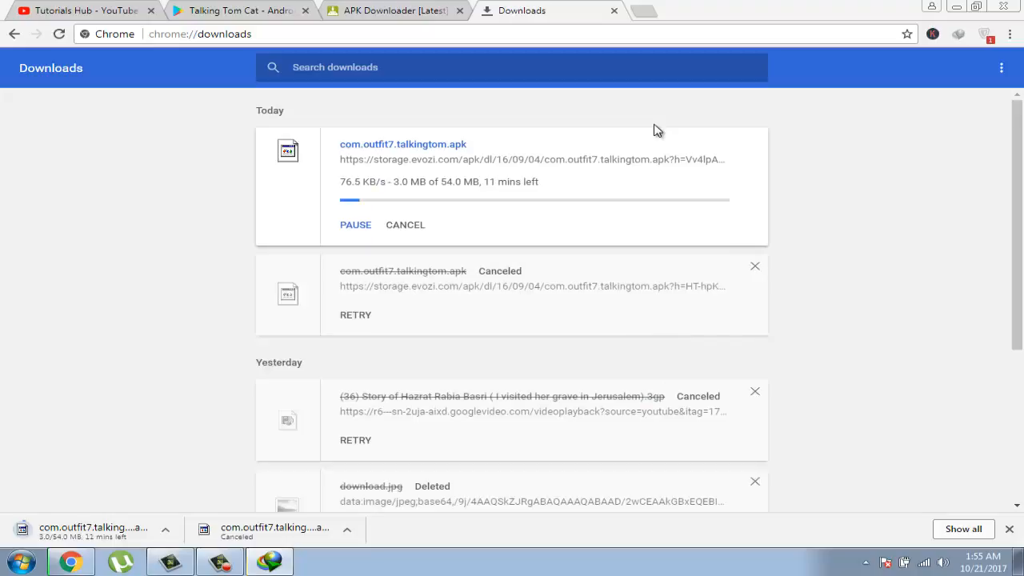
{"action": "left_click", "coordinate": [358, 228]}
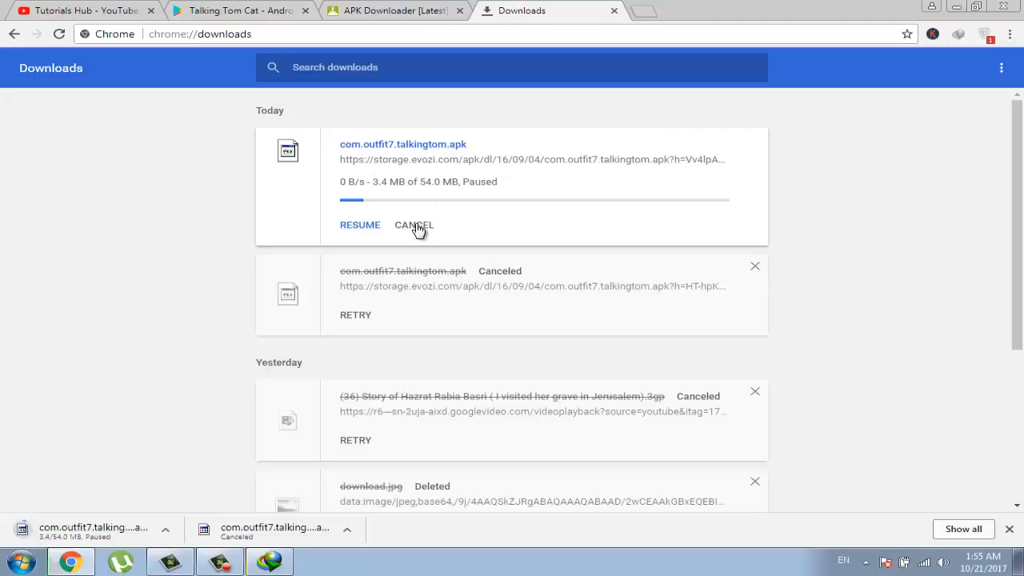
{"action": "left_click", "coordinate": [415, 227]}
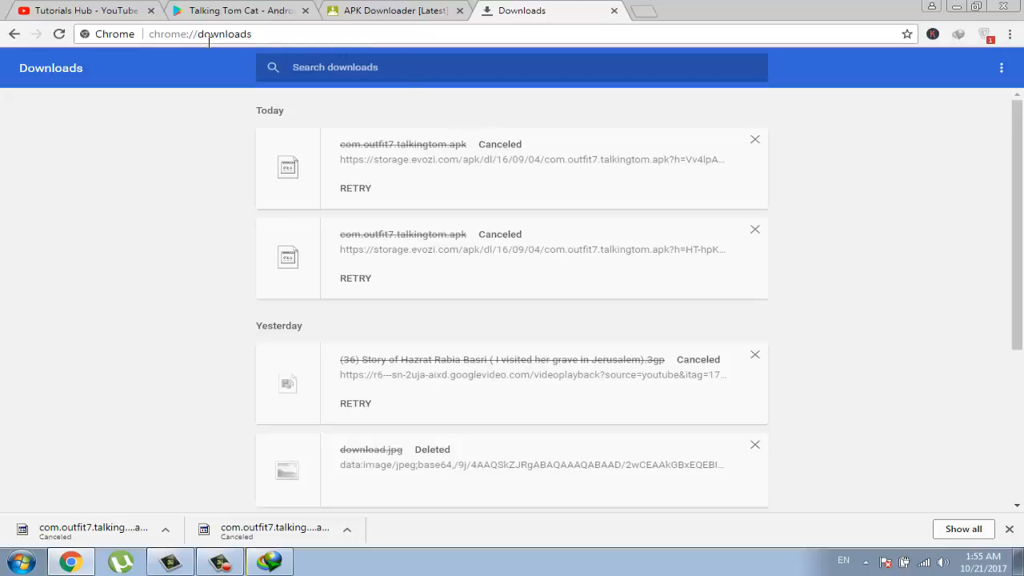
Return to the Tutorials Hub YouTube channel and browse its uploaded videos
{"action": "left_click", "coordinate": [118, 14]}
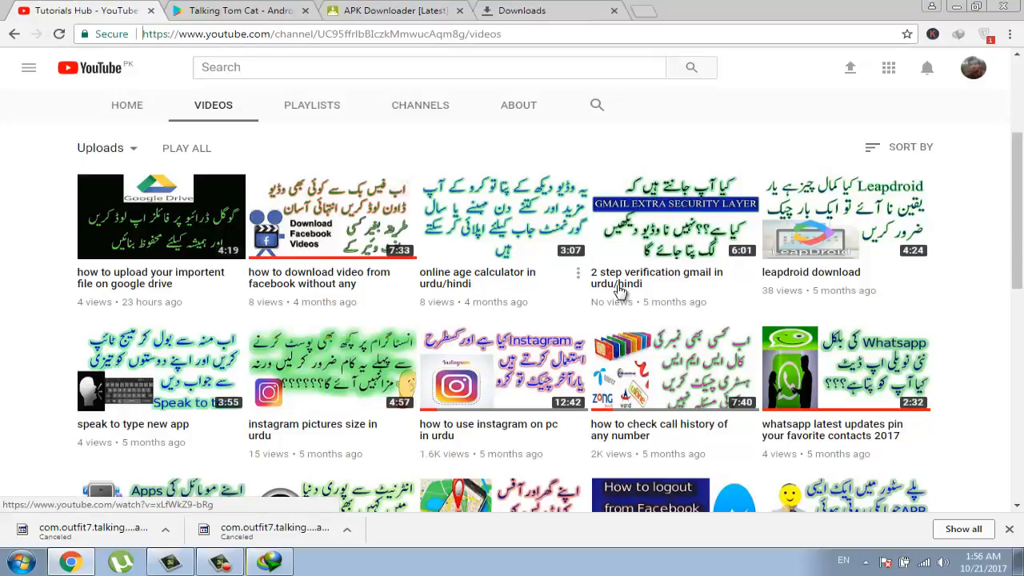
{"action": "left_click", "coordinate": [1018, 506]}
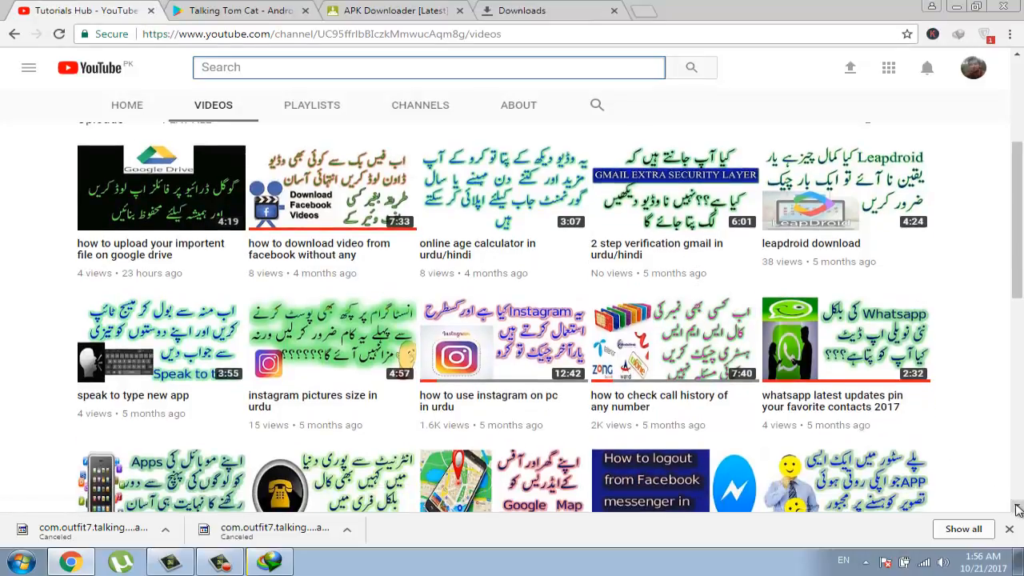